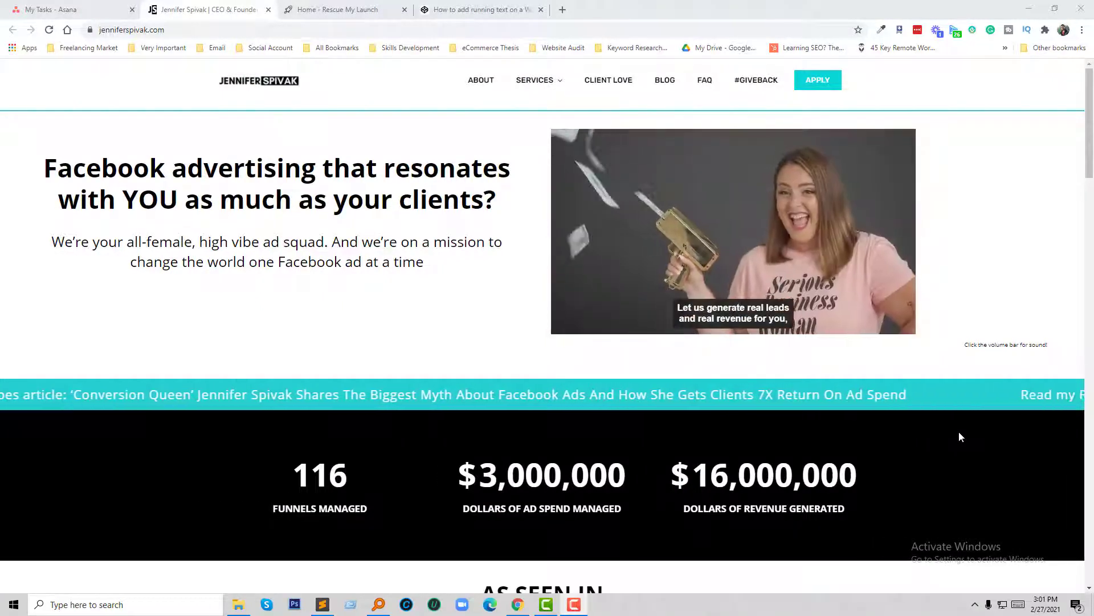
From the homepage admin bar, open 'Edit with Elementor' in a new browser tab
click(337, 10)
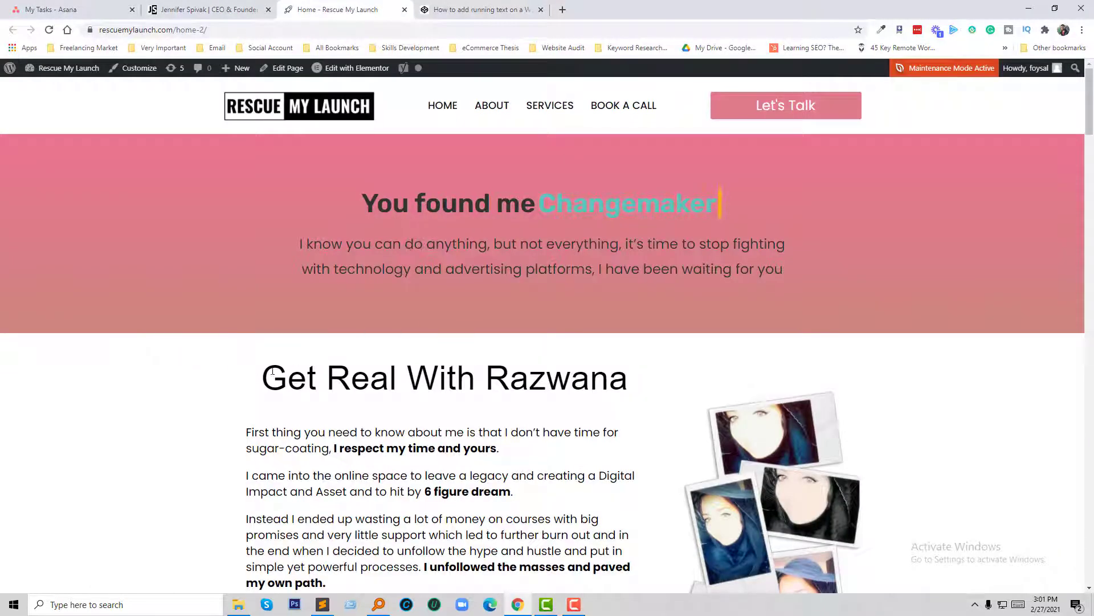
drag(495, 393, 654, 410)
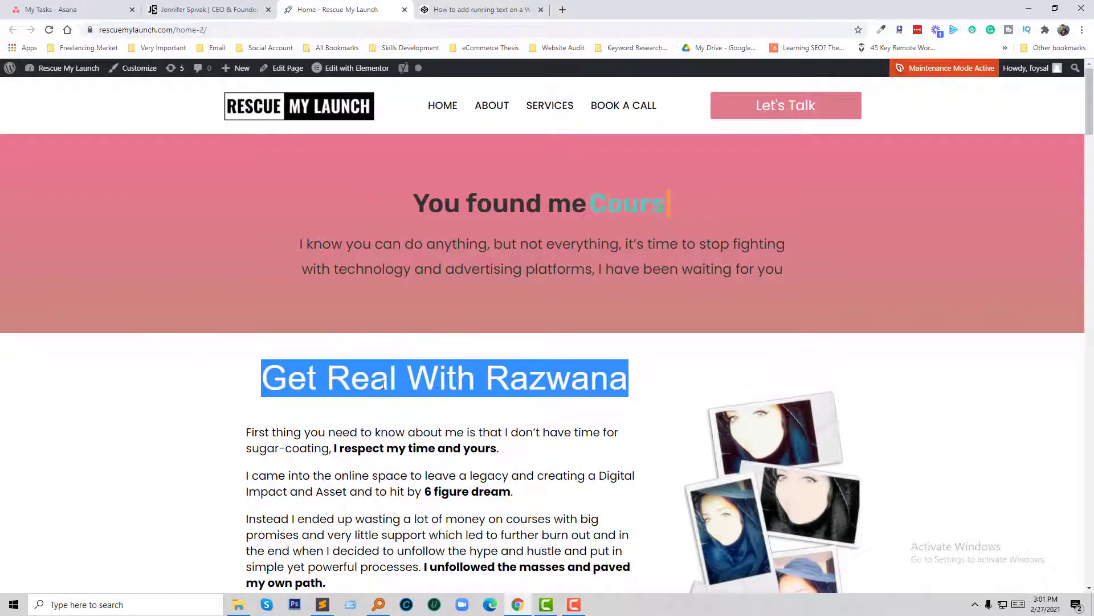
click(492, 386)
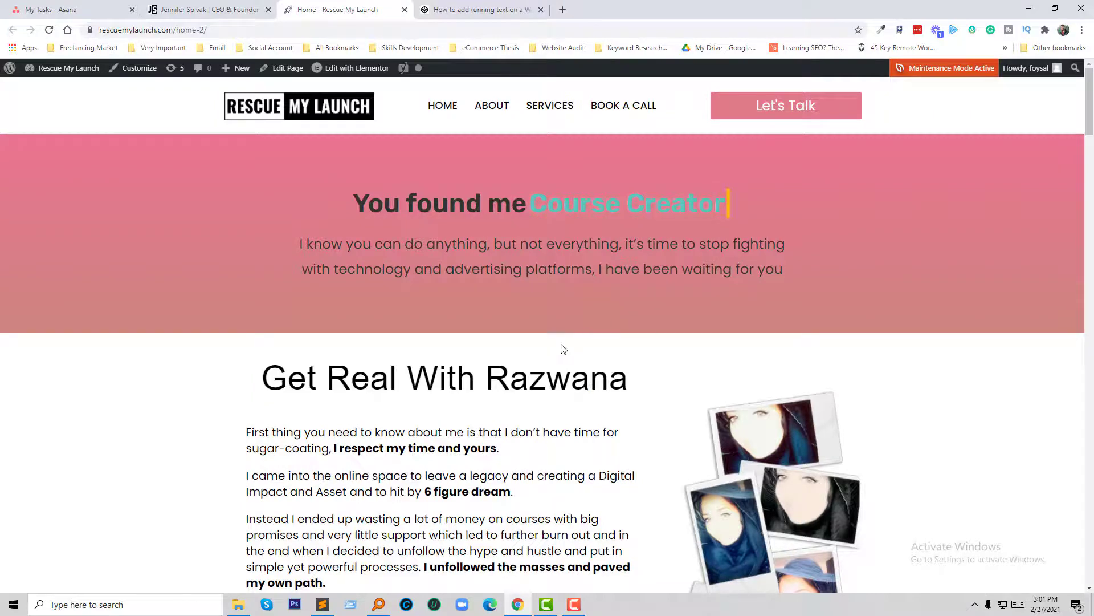
right_click(354, 68)
click(373, 79)
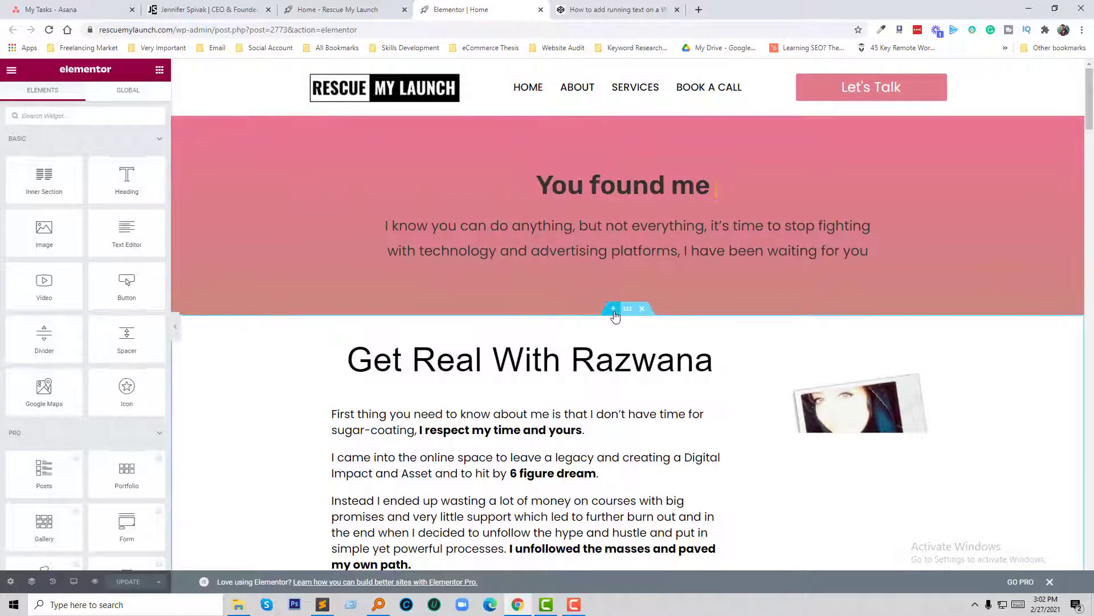
Add a new single-column section directly below the pink hero
click(614, 309)
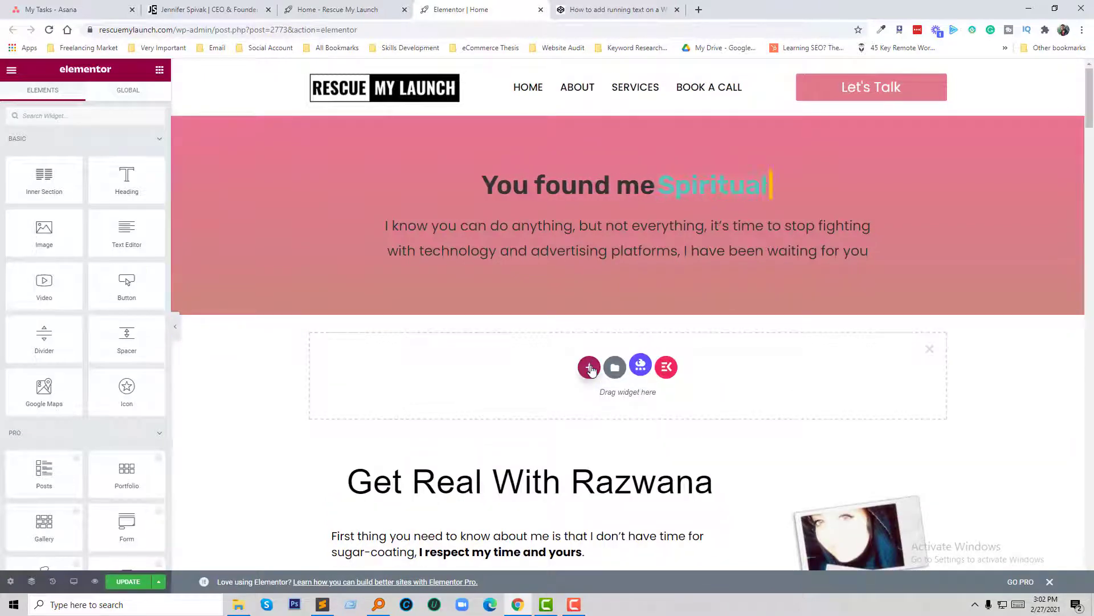
click(589, 368)
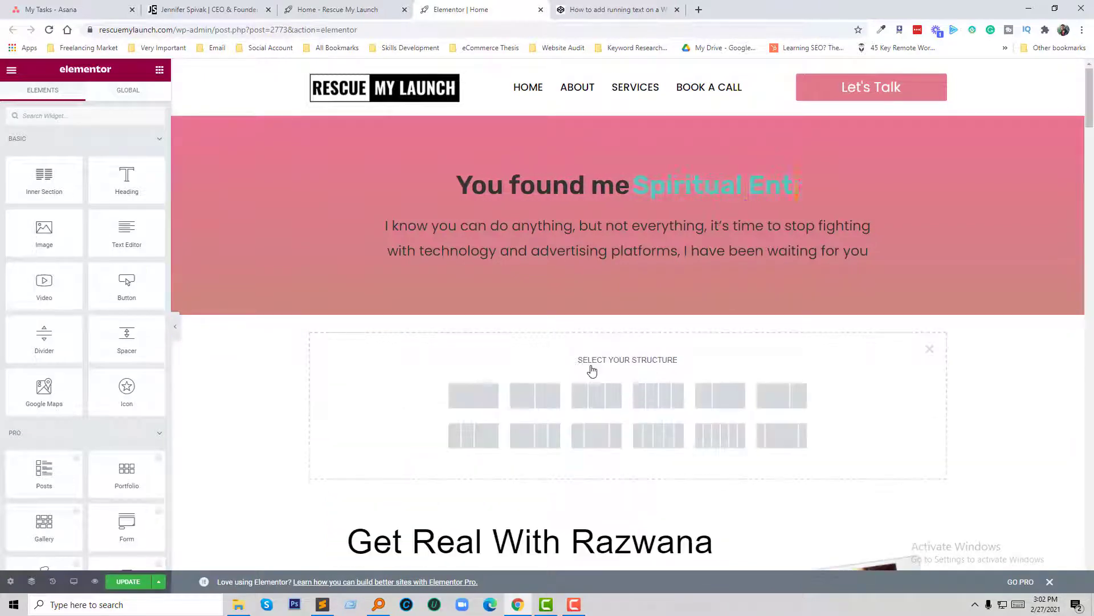
click(484, 385)
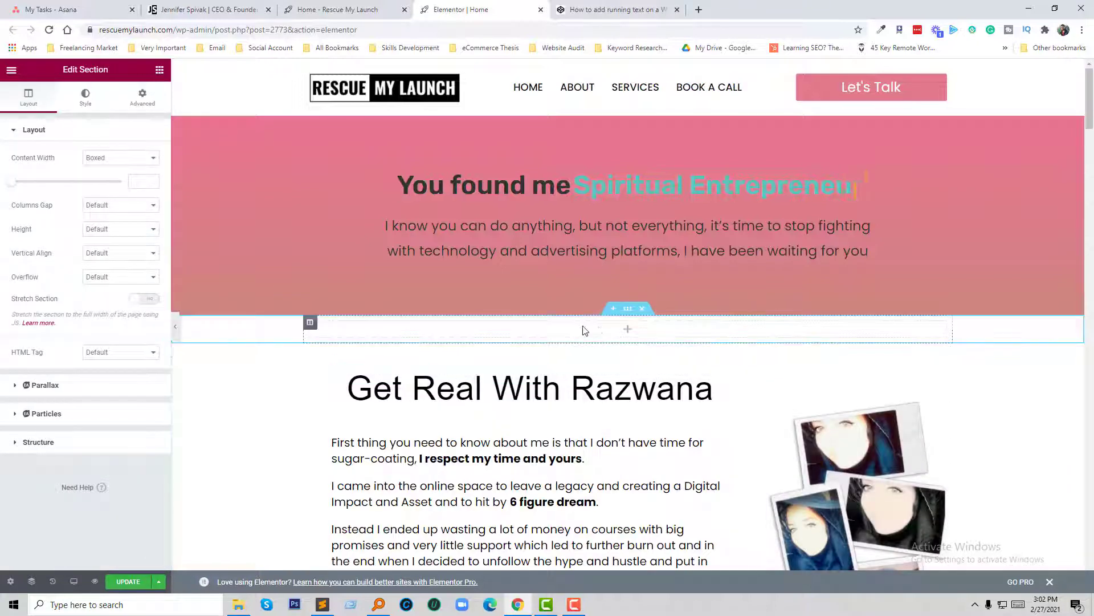
Search widgets for 'code' and place an HTML widget in the new column
click(628, 331)
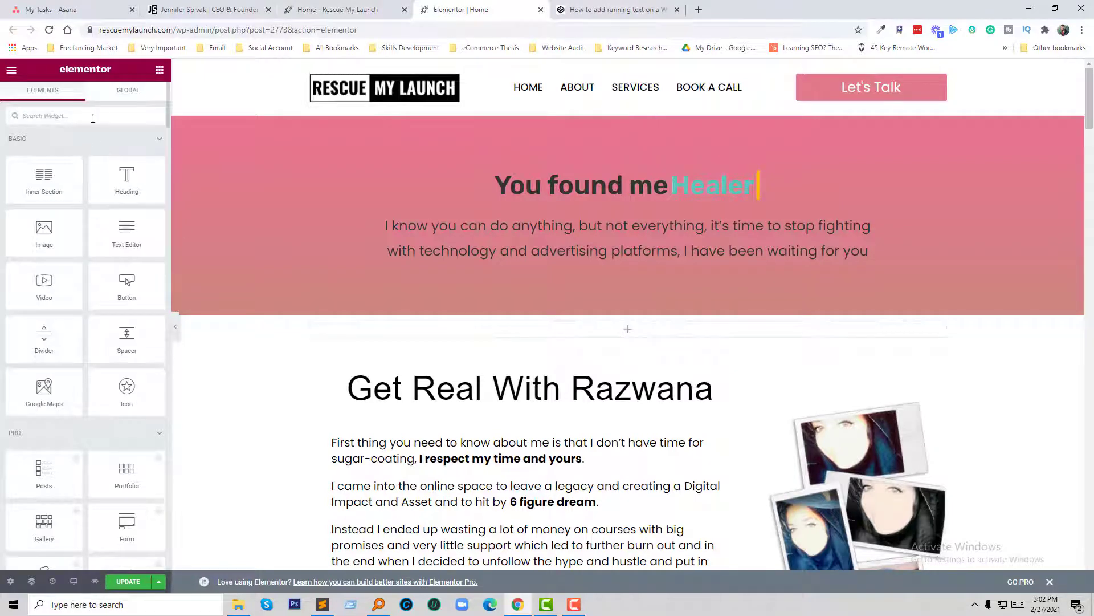
text(code)
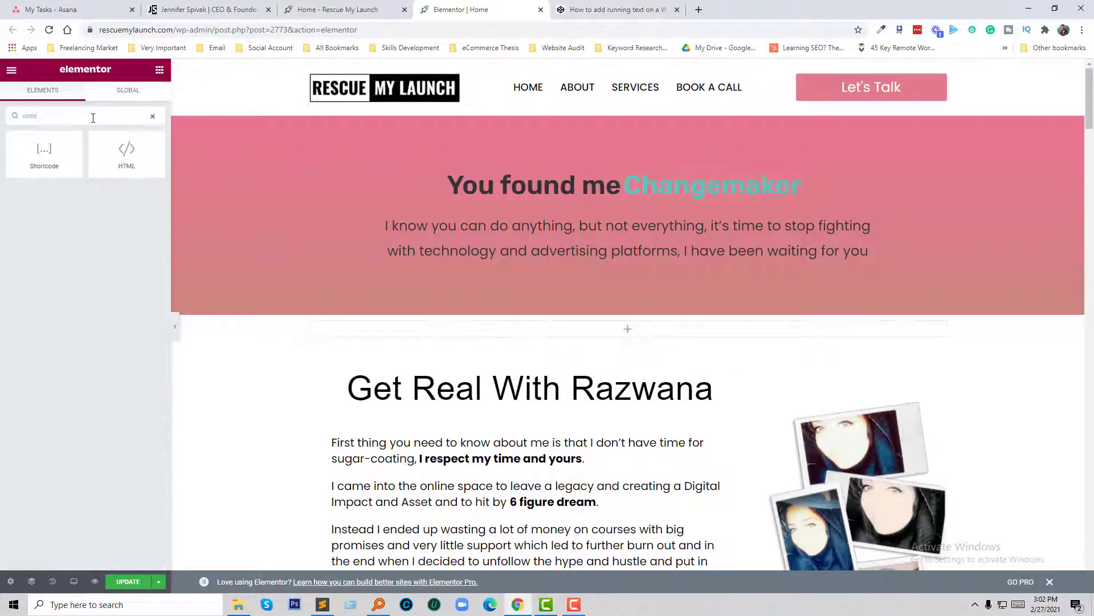
drag(116, 157, 364, 322)
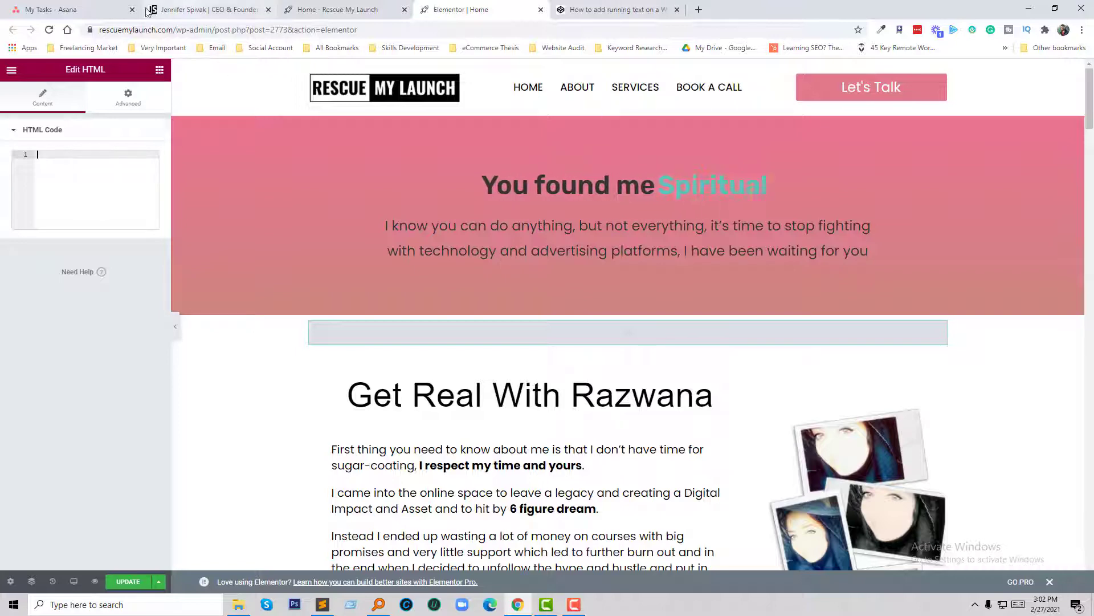
In the CodePen running-text demo, select the first <marquee> line of HTML
click(583, 8)
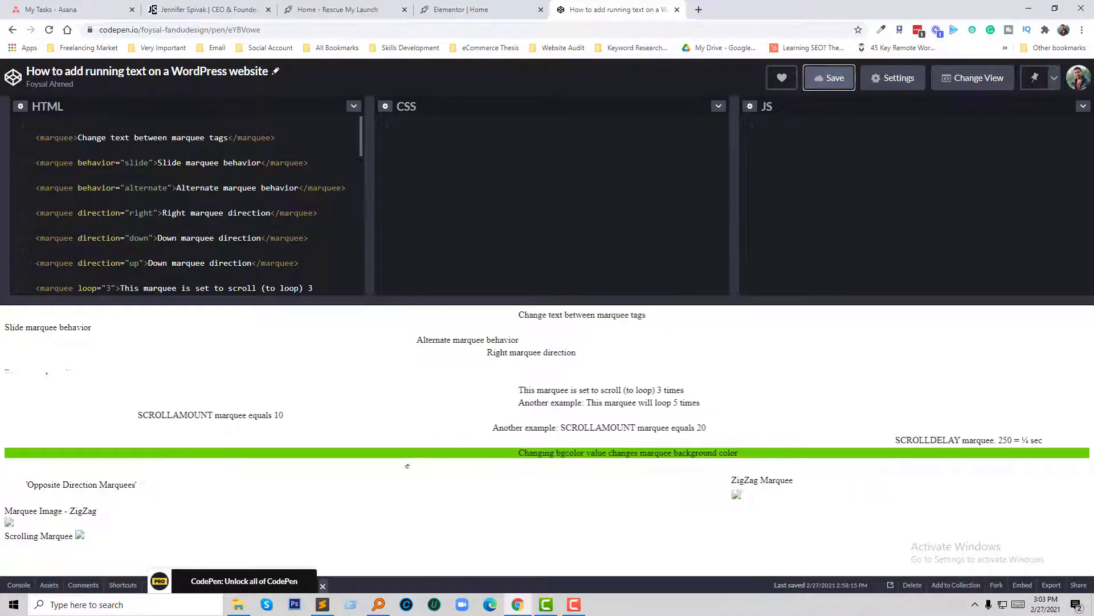
scroll(92, 283, down, 1)
scroll(92, 283, down, 3)
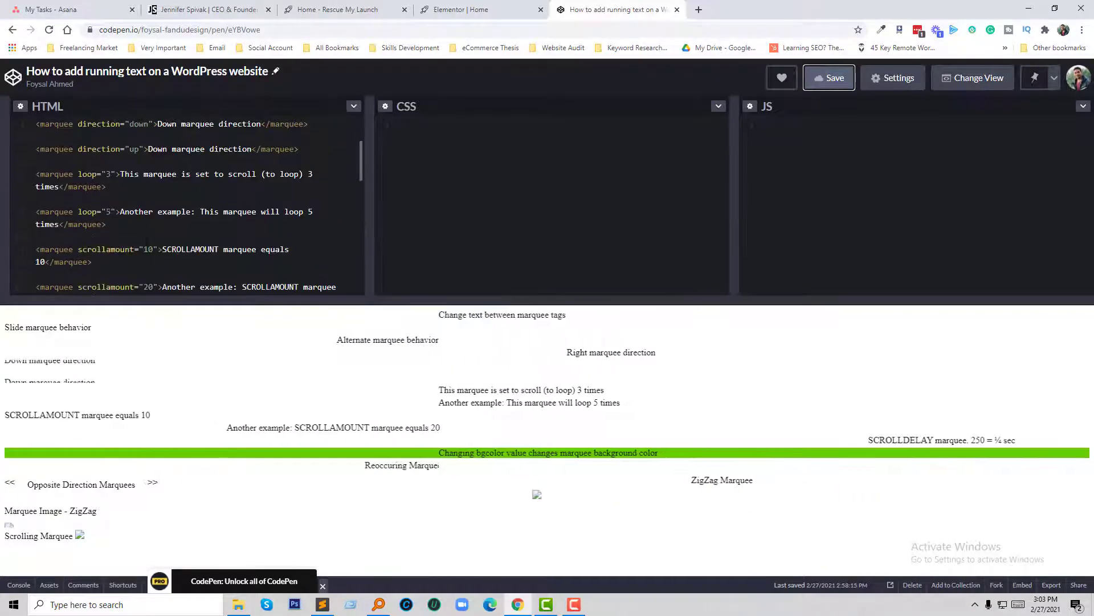
scroll(157, 247, down, 2)
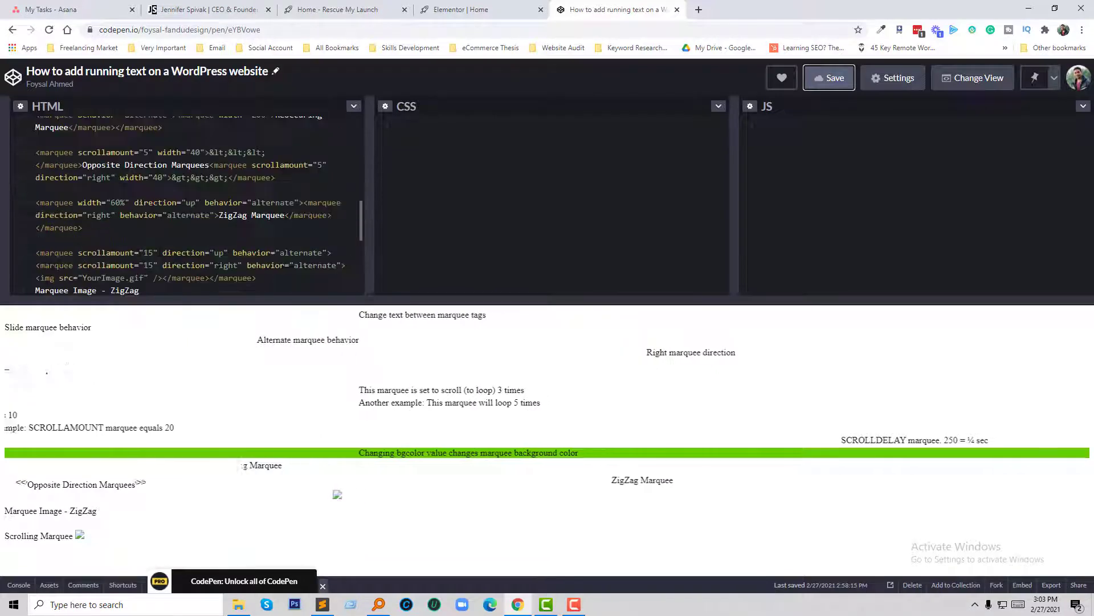
scroll(160, 251, up, 3)
scroll(160, 250, up, 3)
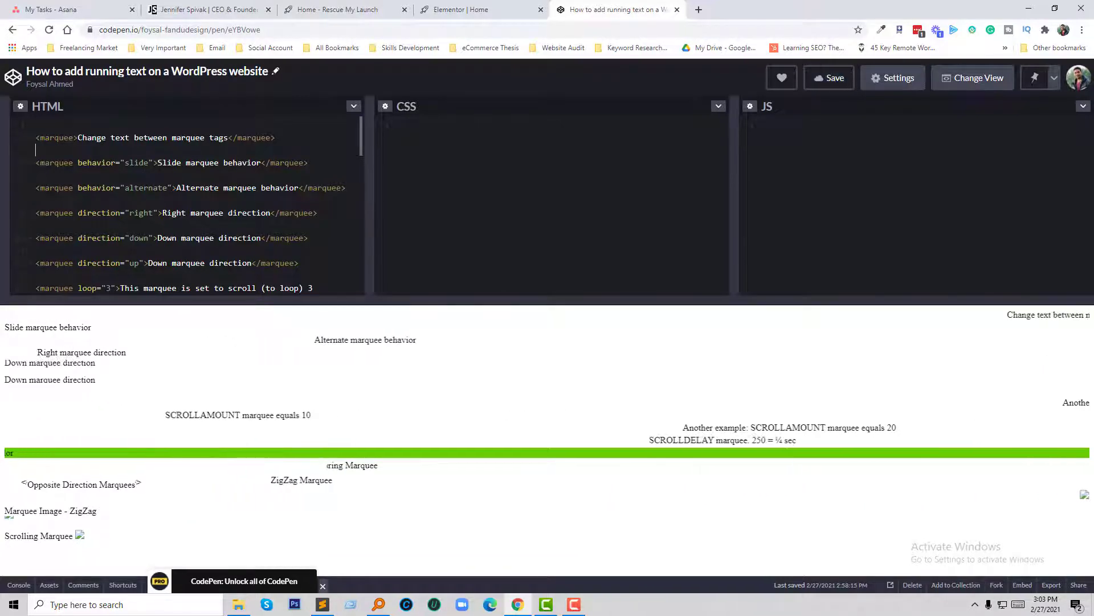
drag(275, 137, 10, 139)
key(ctrl+c)
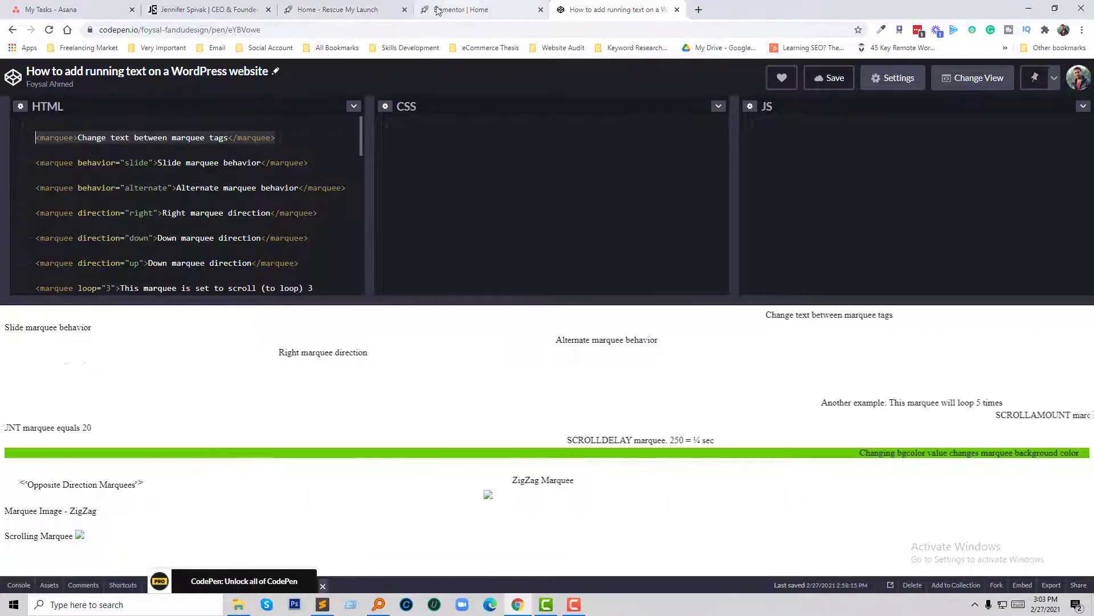
right_click(215, 138)
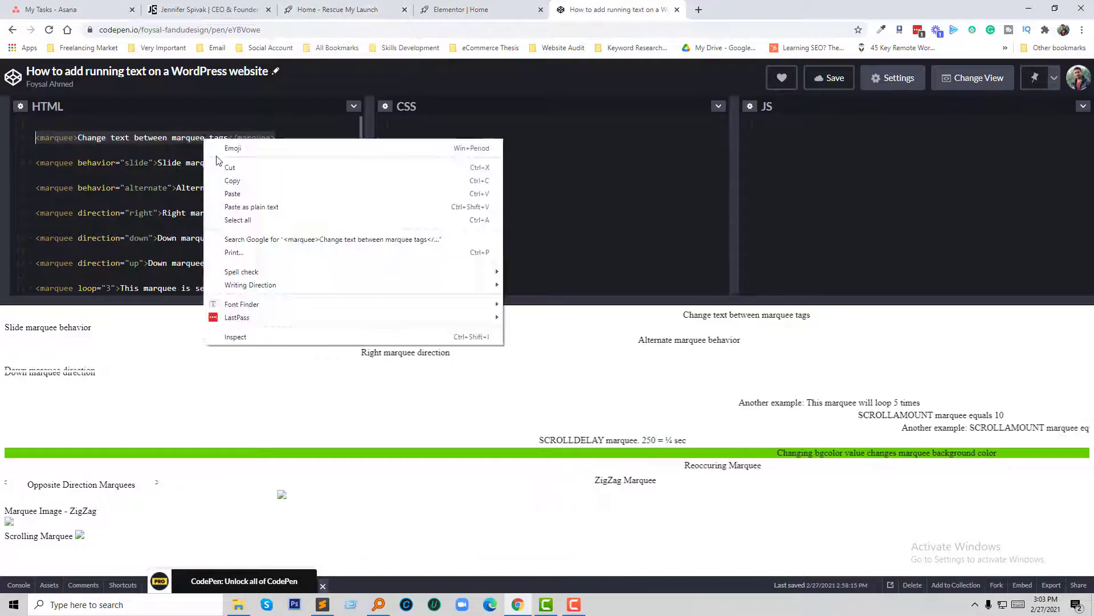
Copy the <marquee> line and paste it into the HTML widget's code box
click(231, 179)
click(464, 8)
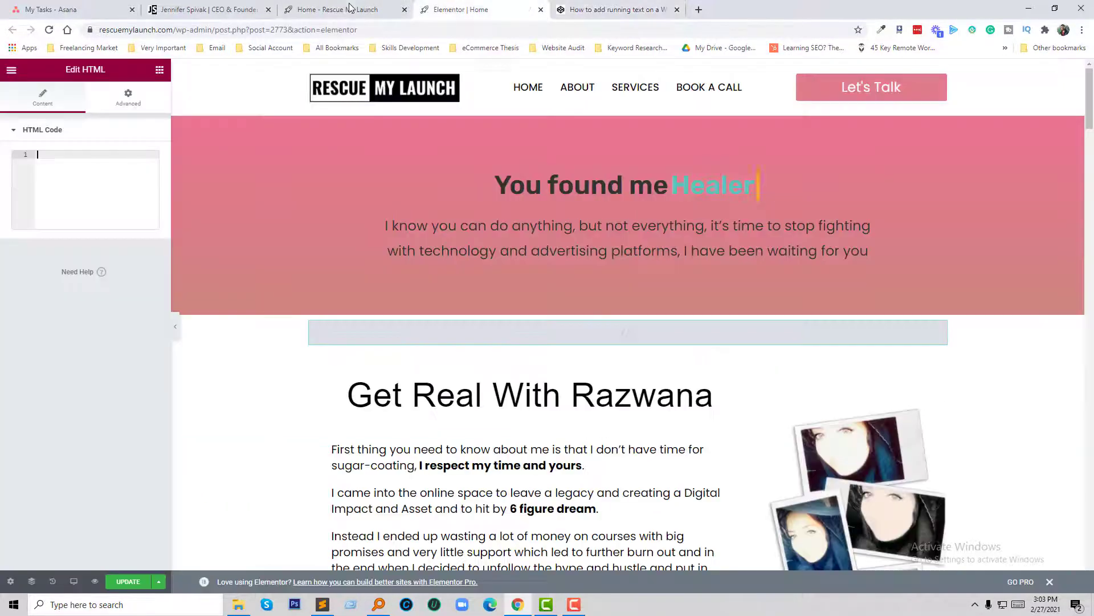
click(350, 8)
click(450, 9)
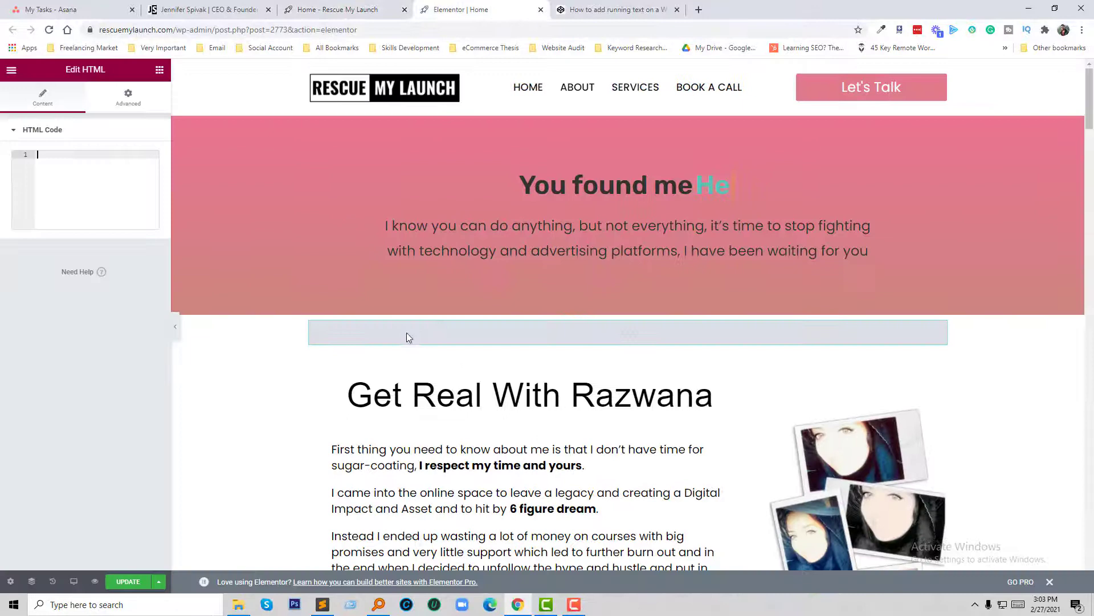
click(106, 194)
key(ctrl+v)
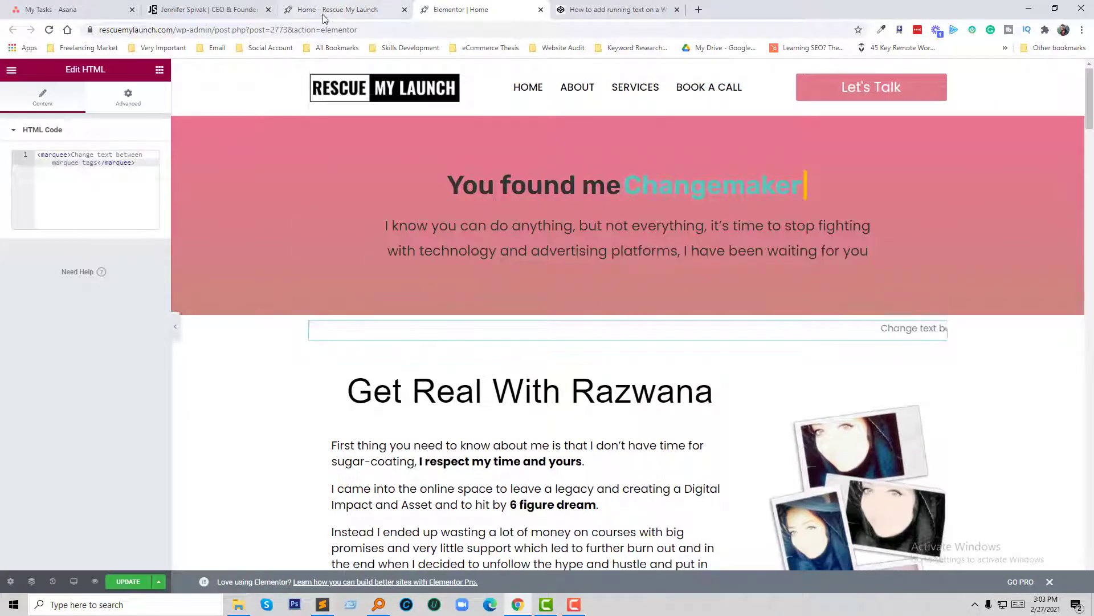
Copy the scrolling Forbes article line from the example site
click(209, 8)
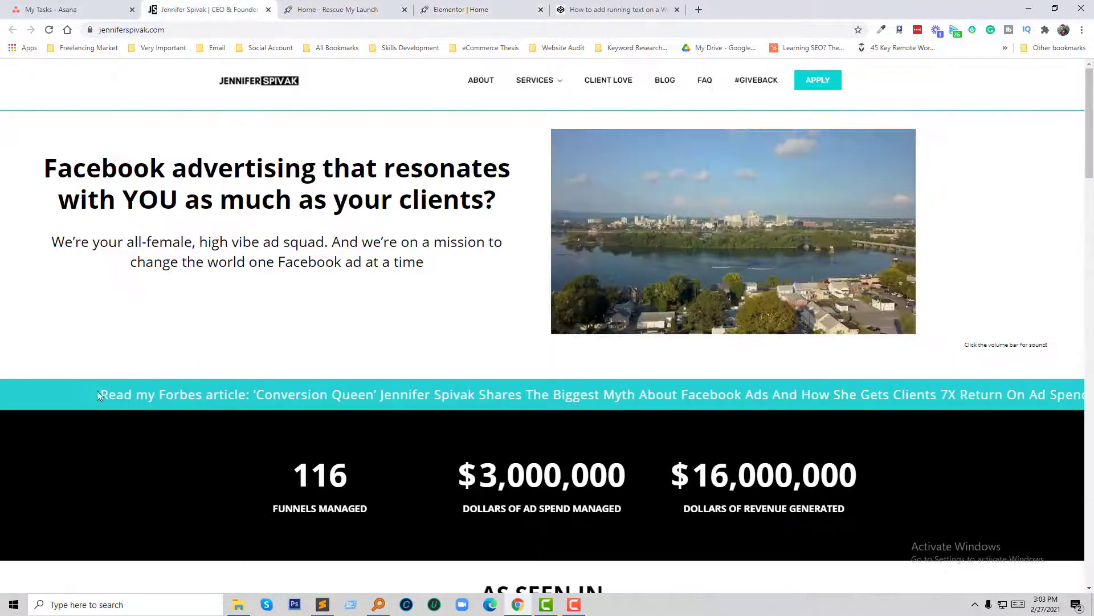
drag(87, 394, 1053, 399)
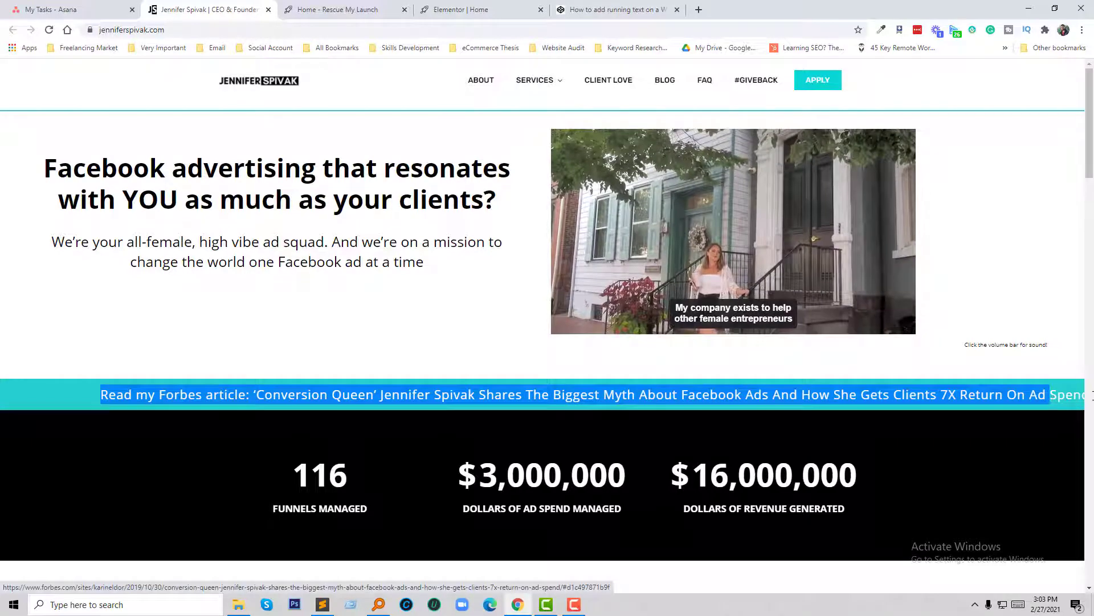
triple_click(1072, 395)
right_click(1070, 403)
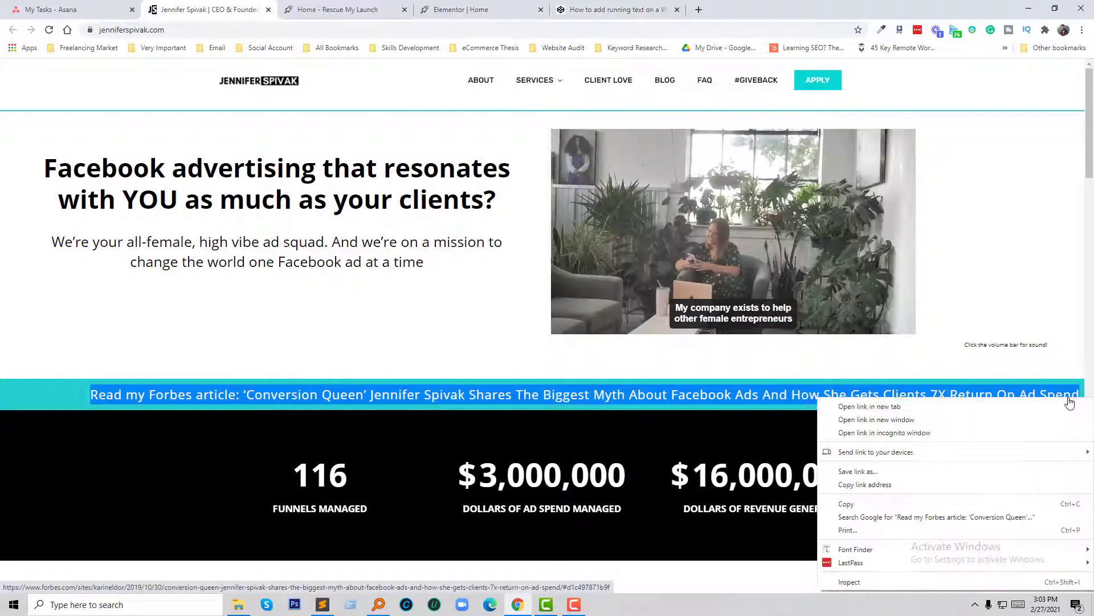
click(847, 503)
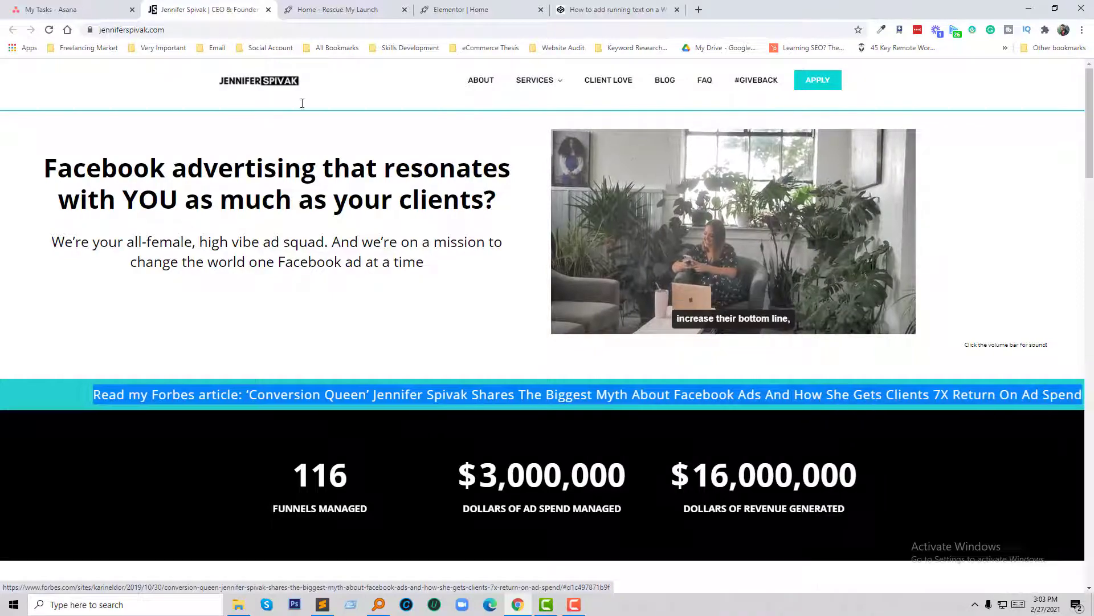
Replace the marquee's sample text with the copied Forbes article line
click(319, 6)
key(ctrl+Tab)
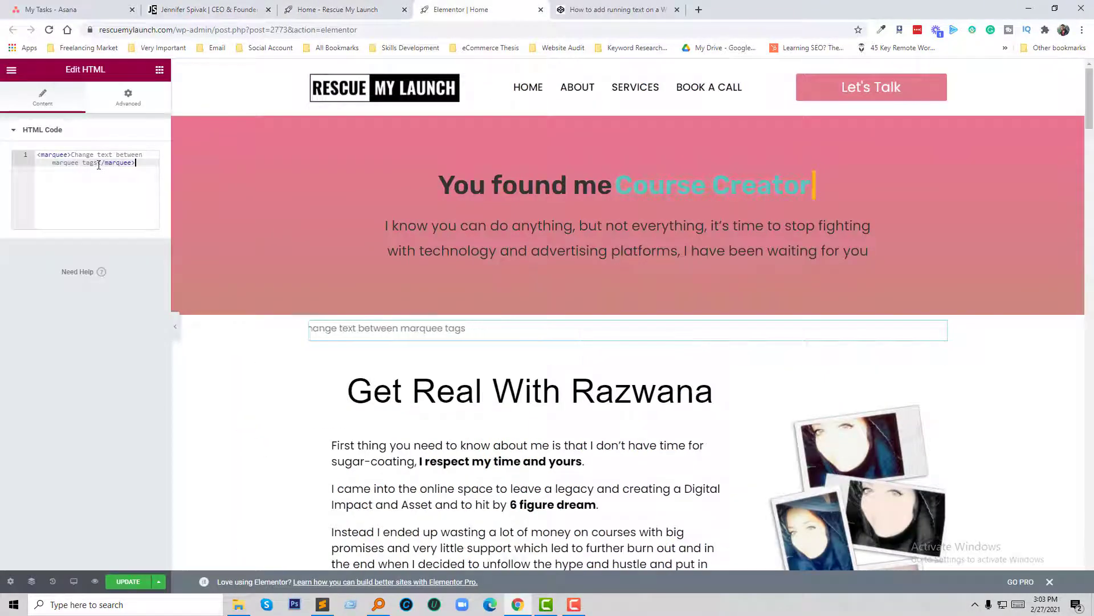
drag(76, 160, 74, 154)
key(BackSpace)
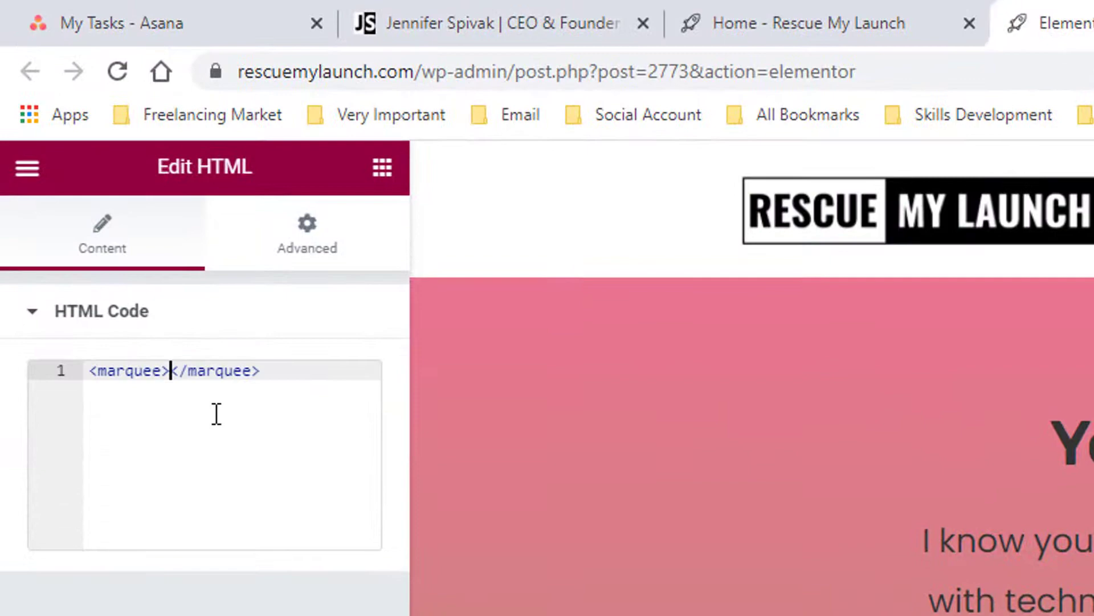
key(Return)
key(Return)
key(Return)
key(Return)
key(Return)
key(Return)
click(143, 429)
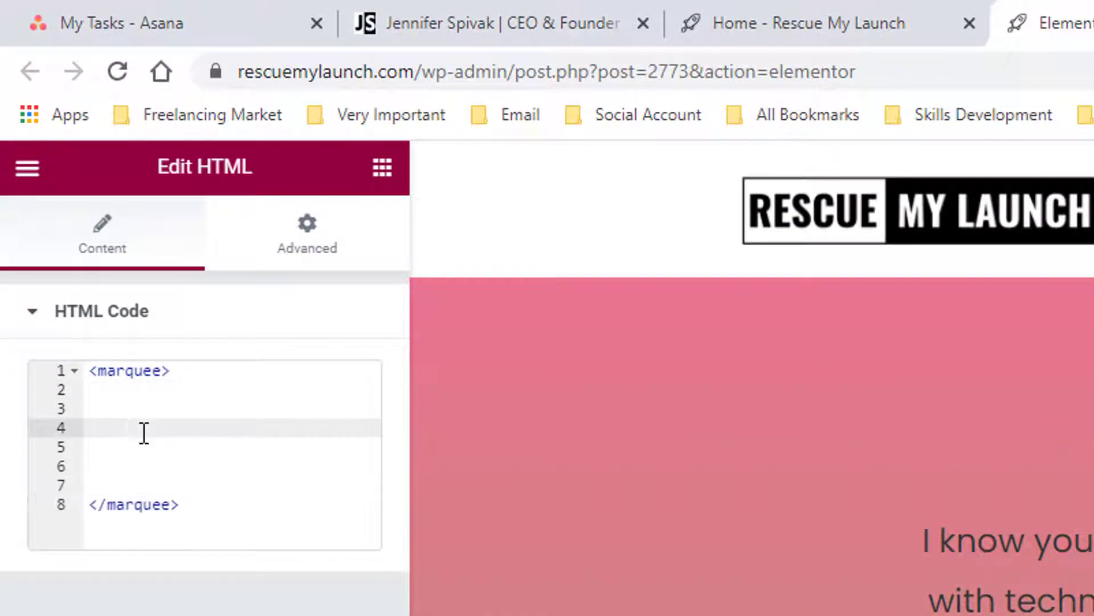
key(ctrl+v)
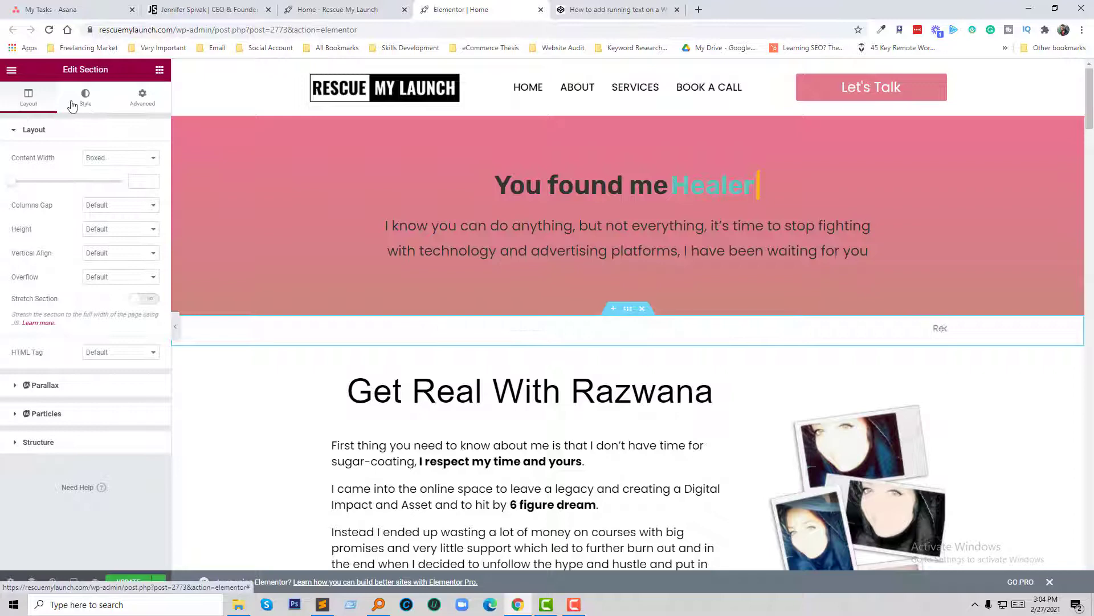
Give the marquee section a teal background and 10/0/5/0 padding, then save the page
click(86, 97)
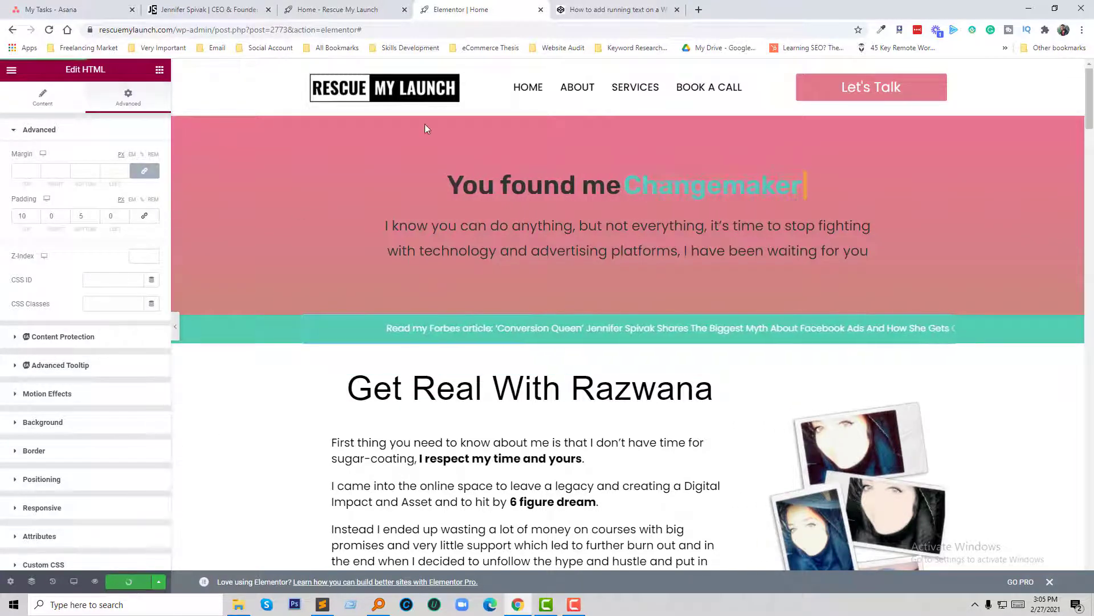
key(ctrl+s)
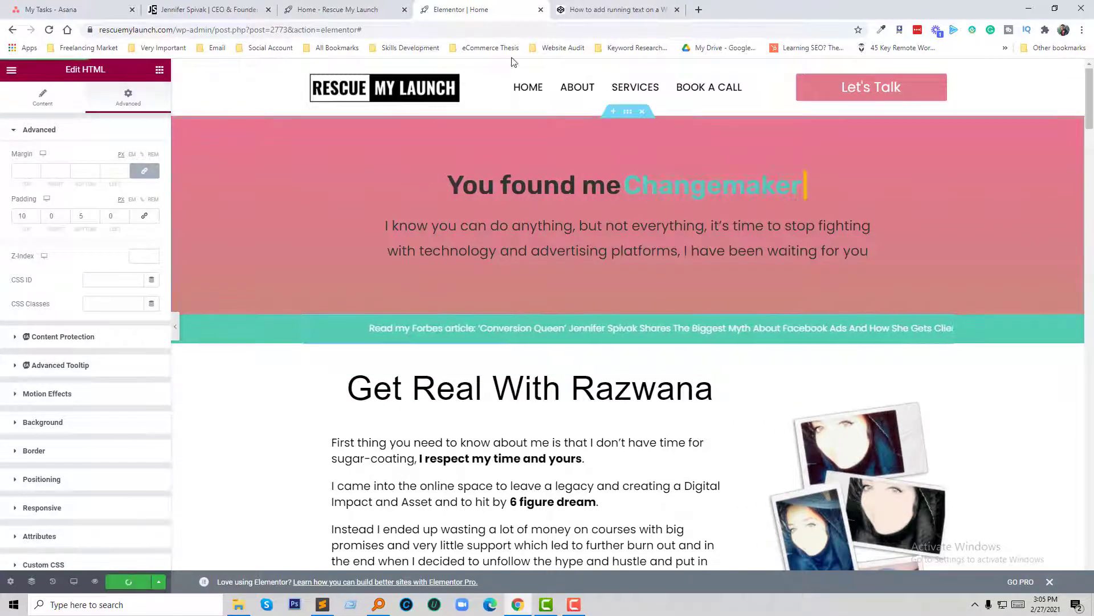
Reload the live 'Home - Rescue My Launch' tab to show the teal Forbes banner
click(361, 7)
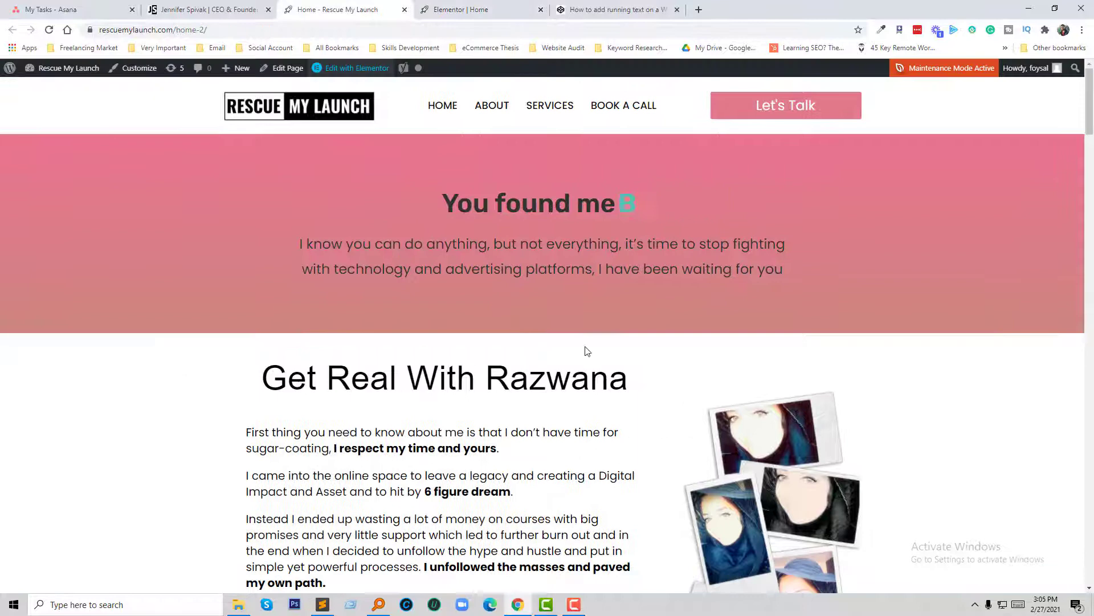
key(F5)
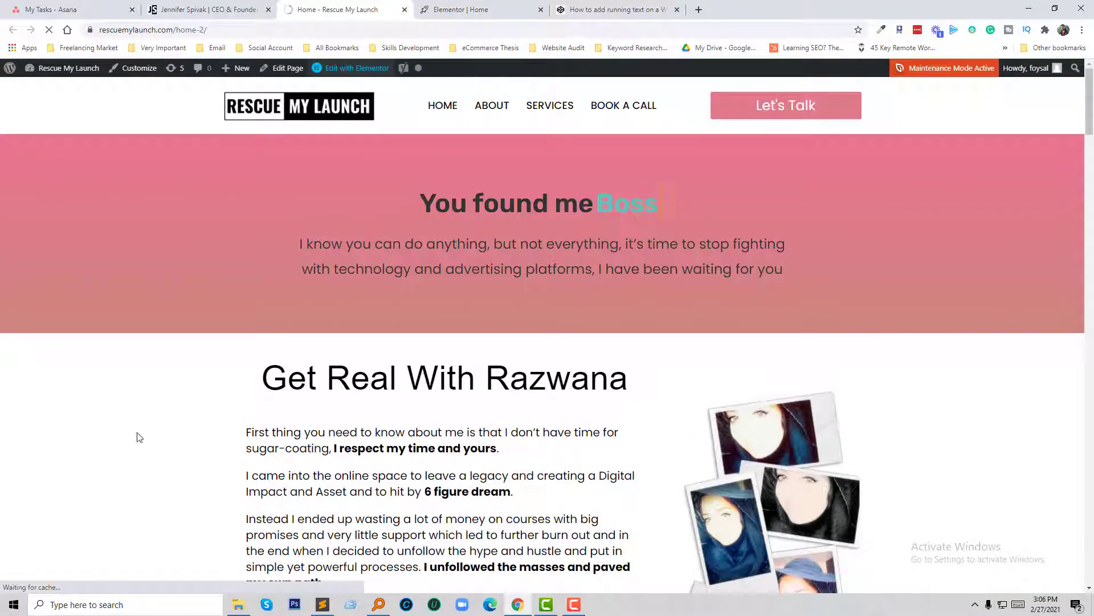